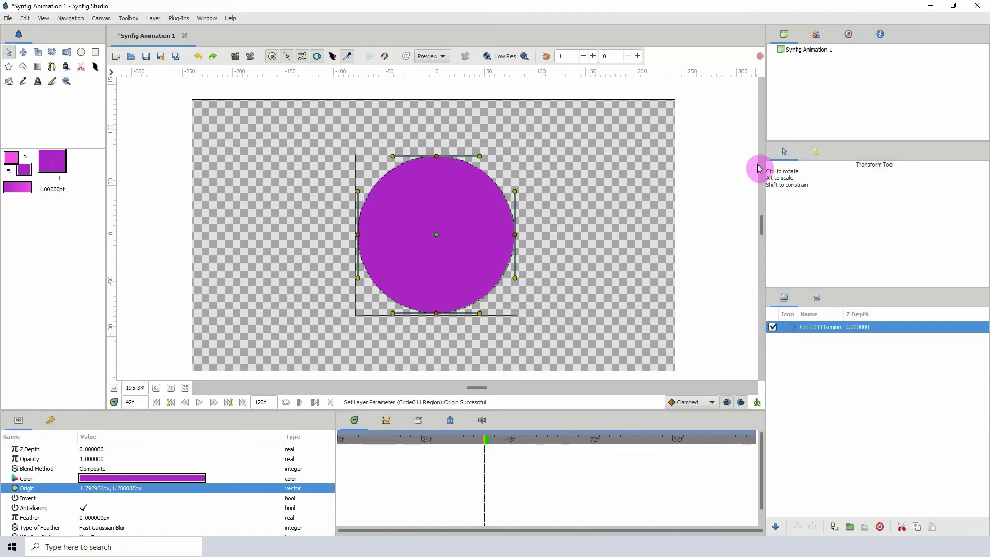
# Step: Enlarge the Params panel until every circle parameter is listed, then select Opacity
pyautogui.moveTo(470, 413); pyautogui.dragTo(470, 382)
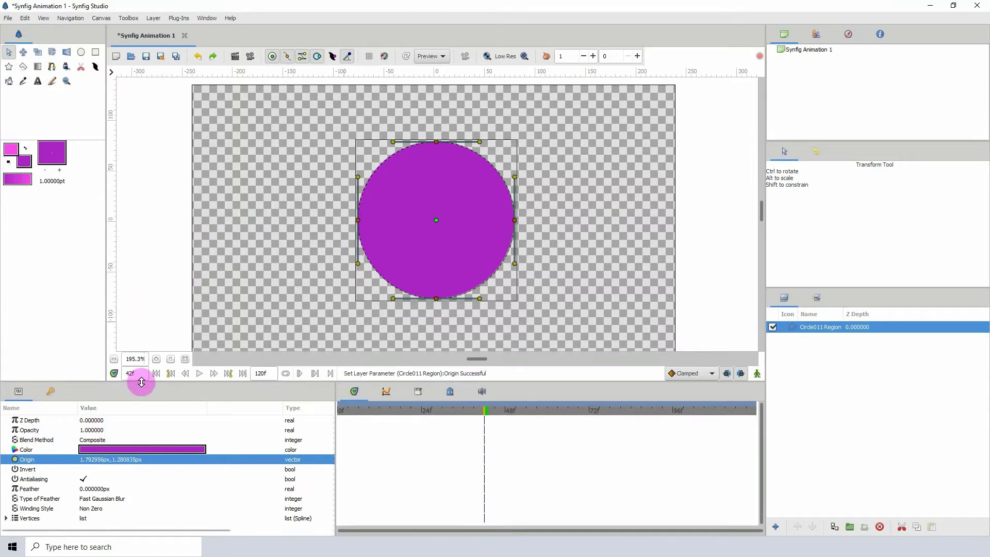
pyautogui.moveTo(137, 382); pyautogui.dragTo(145, 349)
pyautogui.click(34, 397)
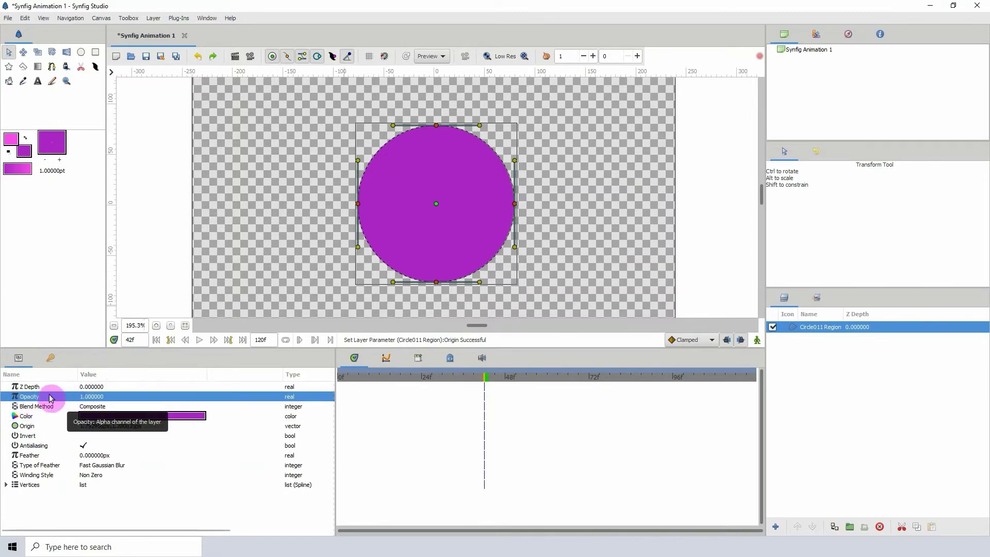
# Step: Convert the circle's Opacity parameter to a Switch and expand it
pyautogui.rightClick(47, 399)
pyautogui.moveTo(67, 405)
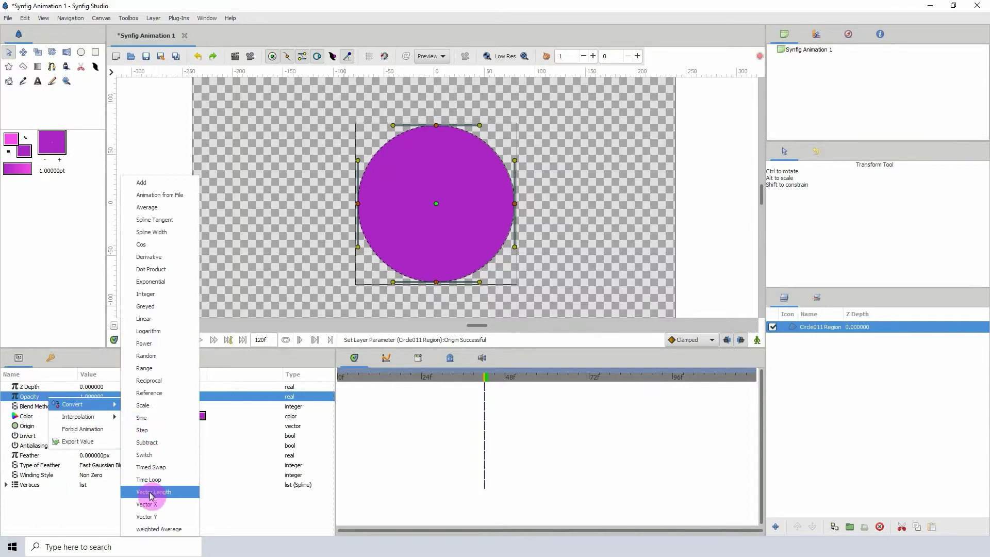
pyautogui.click(145, 455)
pyautogui.click(7, 396)
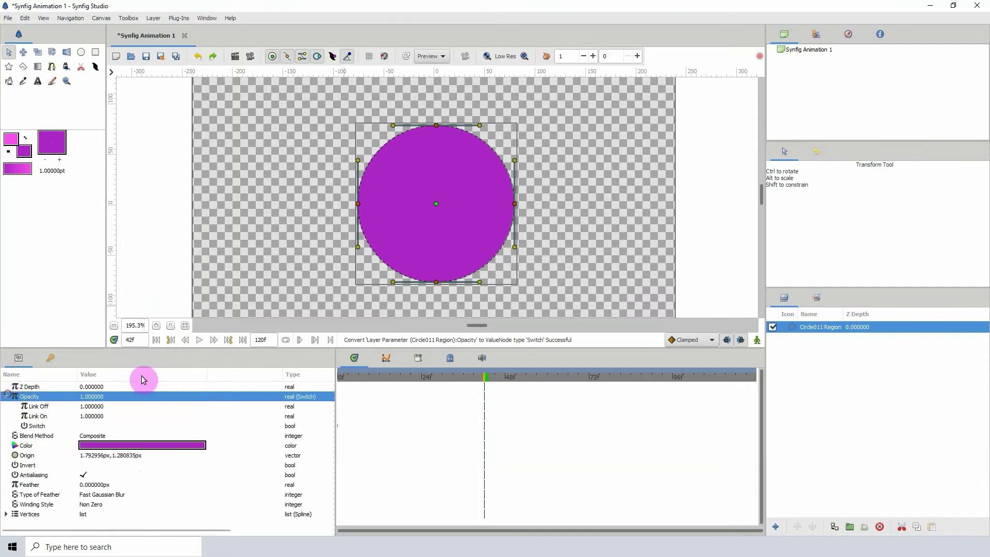
# Step: Enlarge the parameter list further and inspect the Link On and Link Off sub-parameters
pyautogui.moveTo(166, 349); pyautogui.dragTo(166, 330)
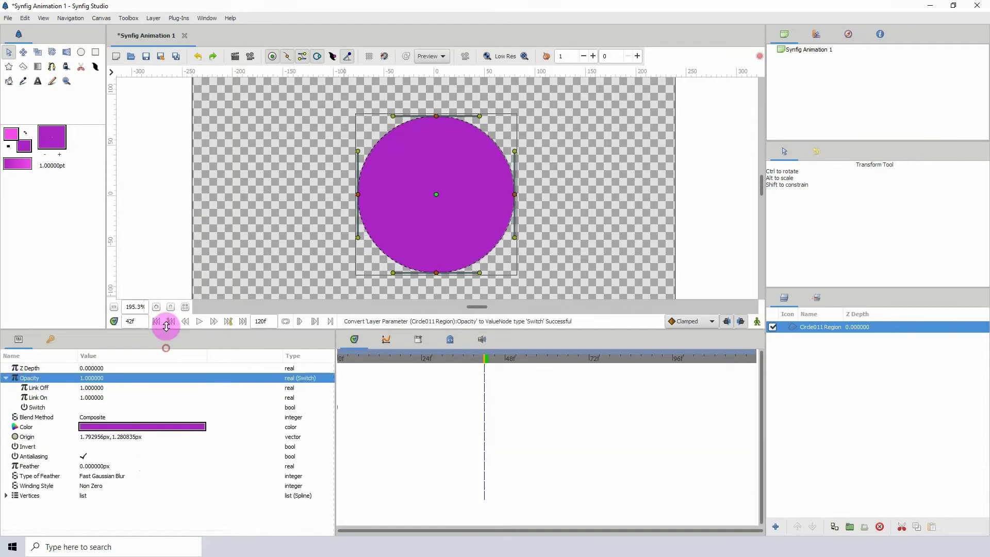
pyautogui.click(42, 397)
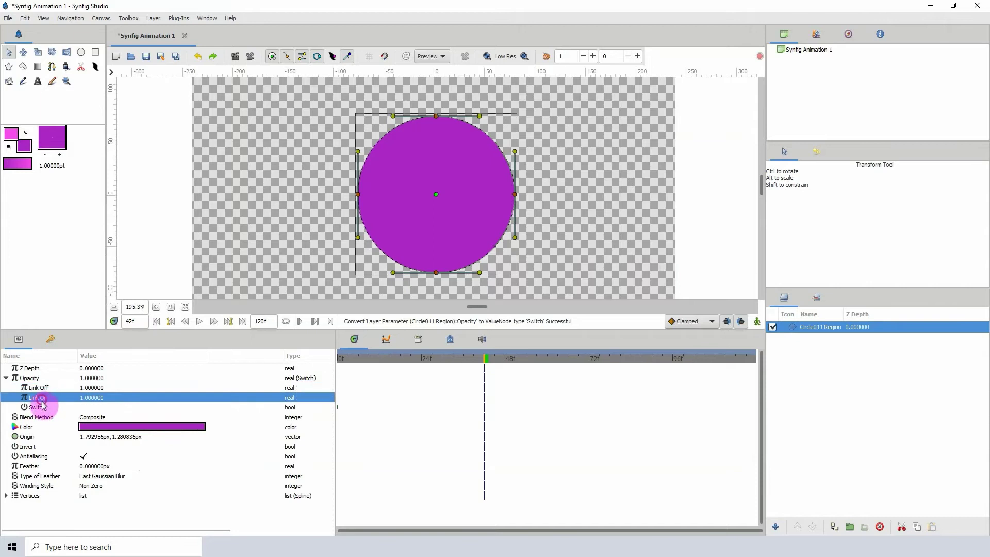
pyautogui.click(38, 387)
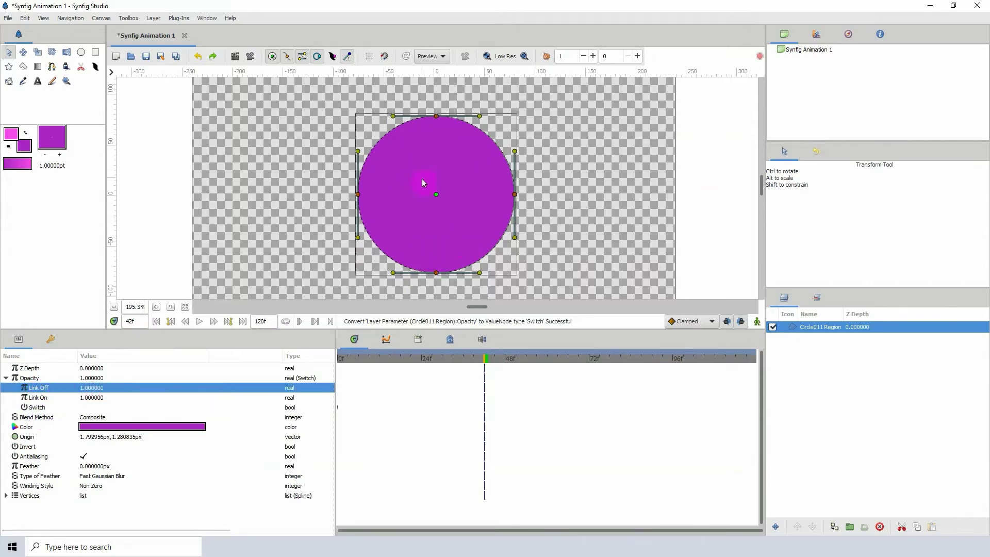
pyautogui.click(37, 397)
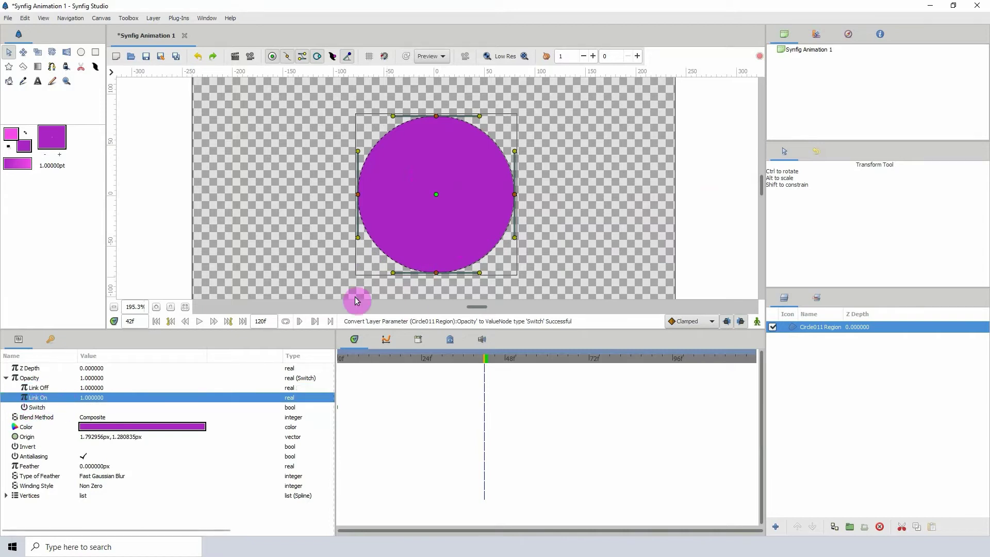
pyautogui.click(43, 388)
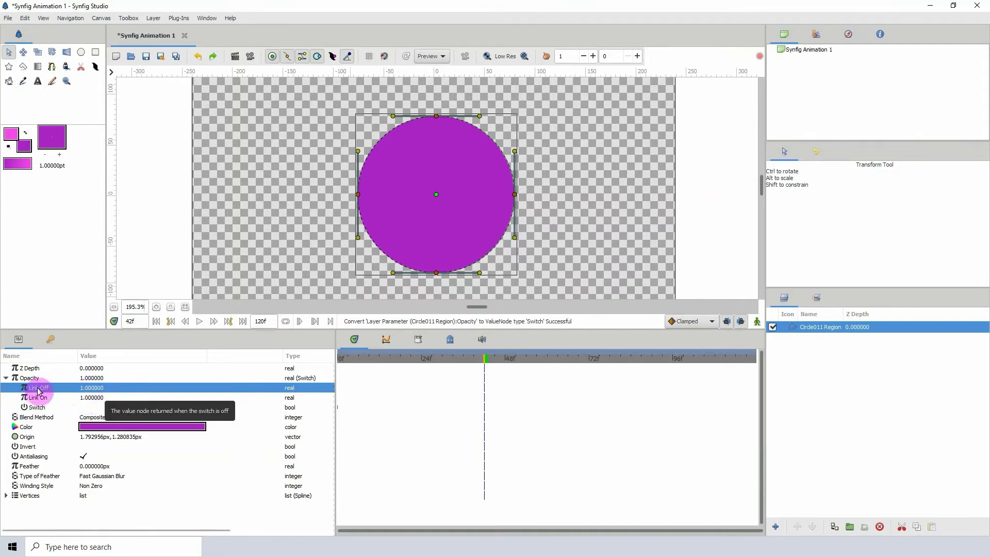
# Step: Set the Switch's Link Off value to 0
pyautogui.click(96, 387)
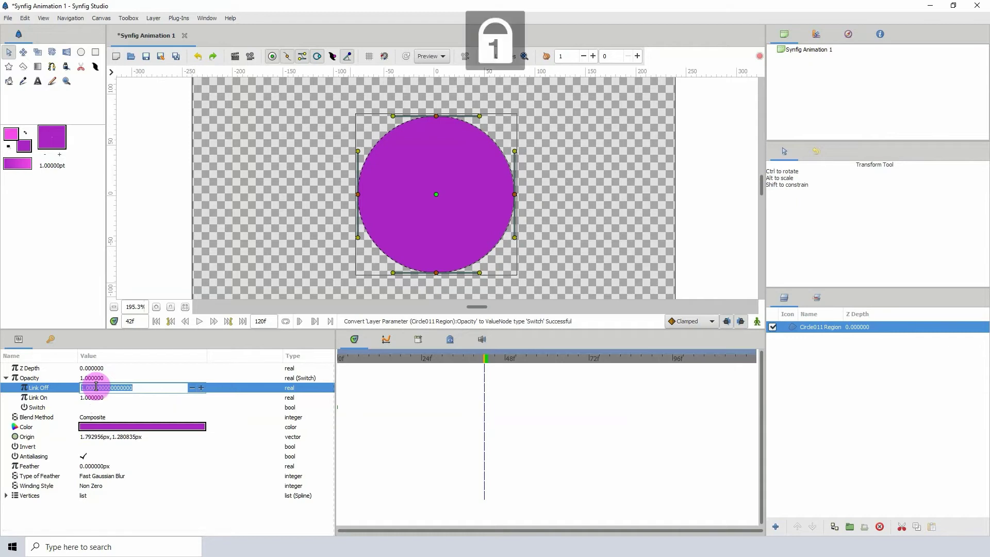
pyautogui.write('0')
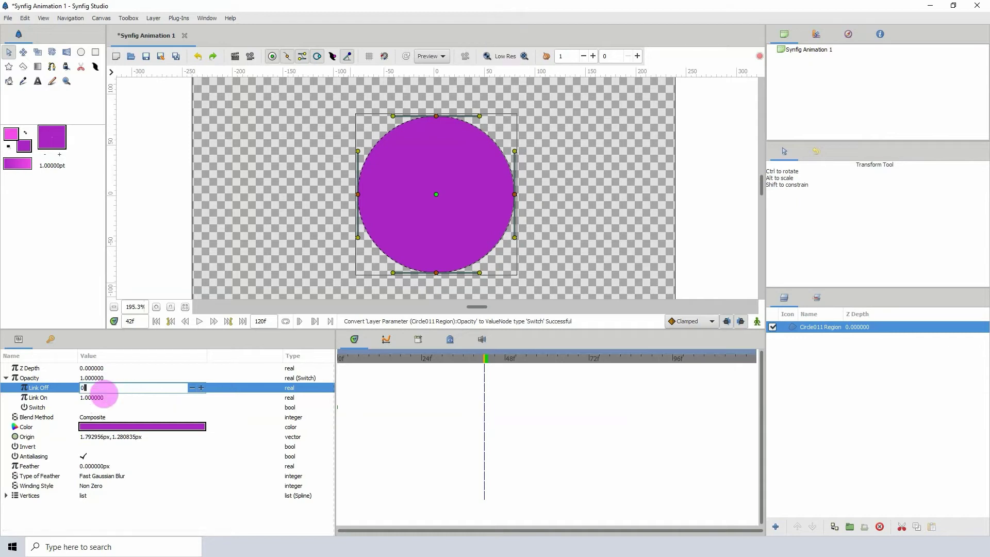
pyautogui.press('Return')
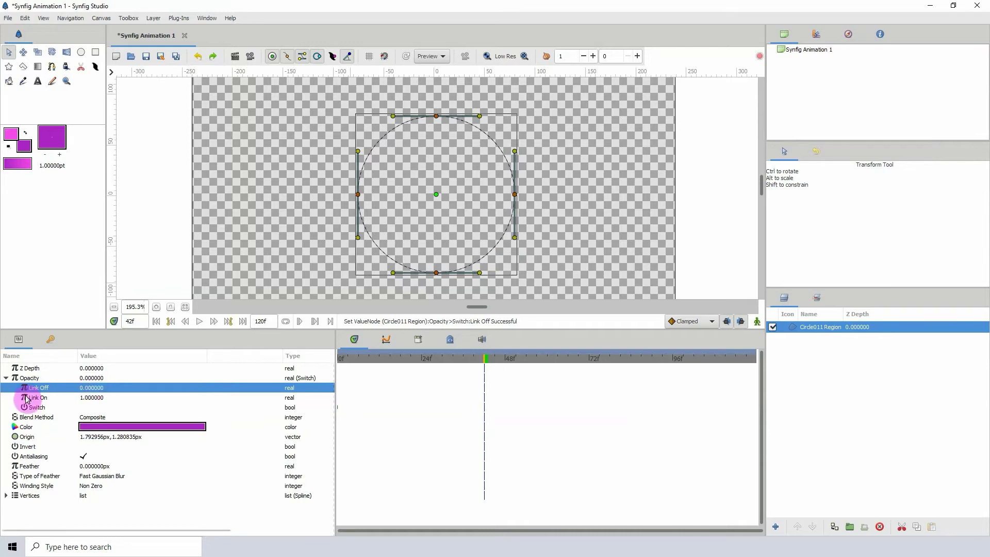
pyautogui.click(40, 397)
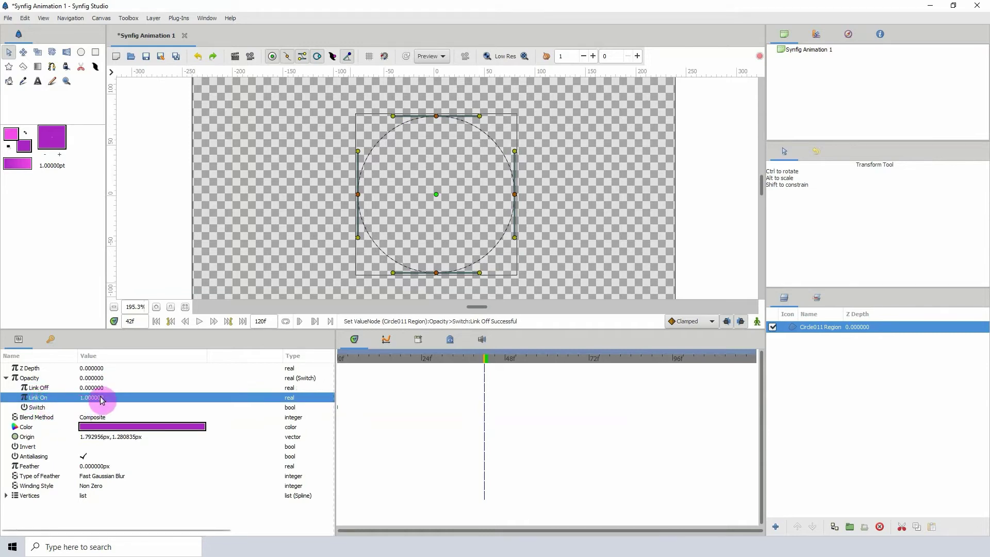
pyautogui.click(81, 391)
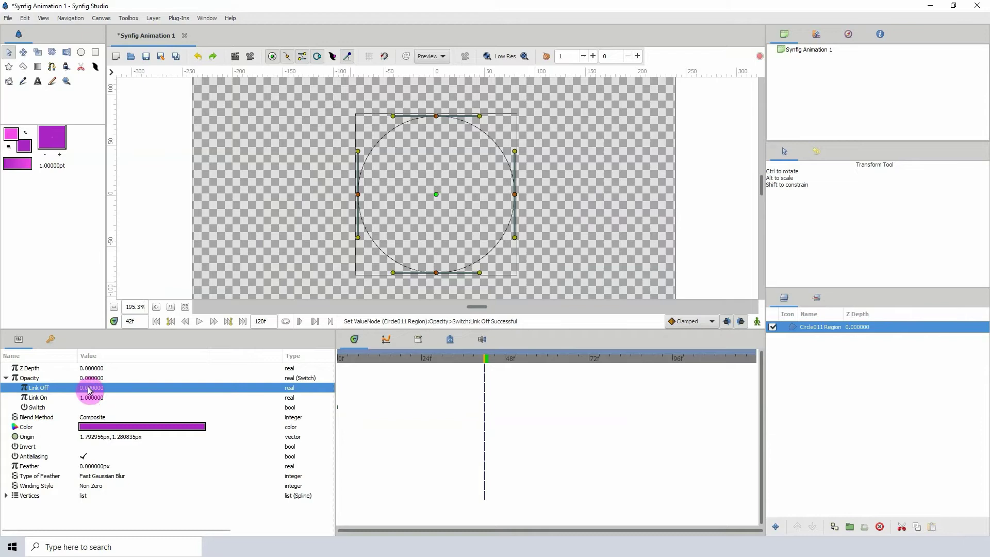
pyautogui.click(464, 208)
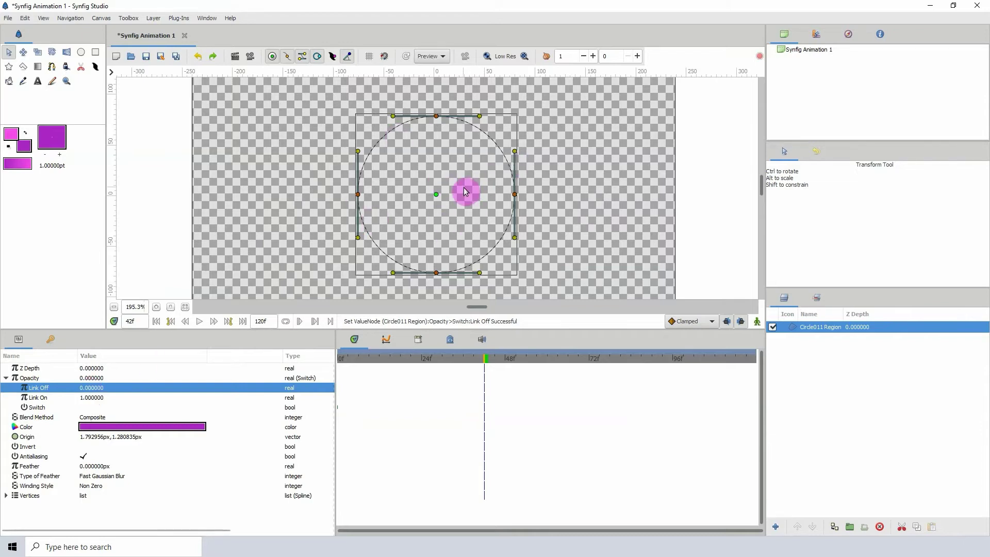
# Step: Turn the Switch on so the circle is visible
pyautogui.click(38, 407)
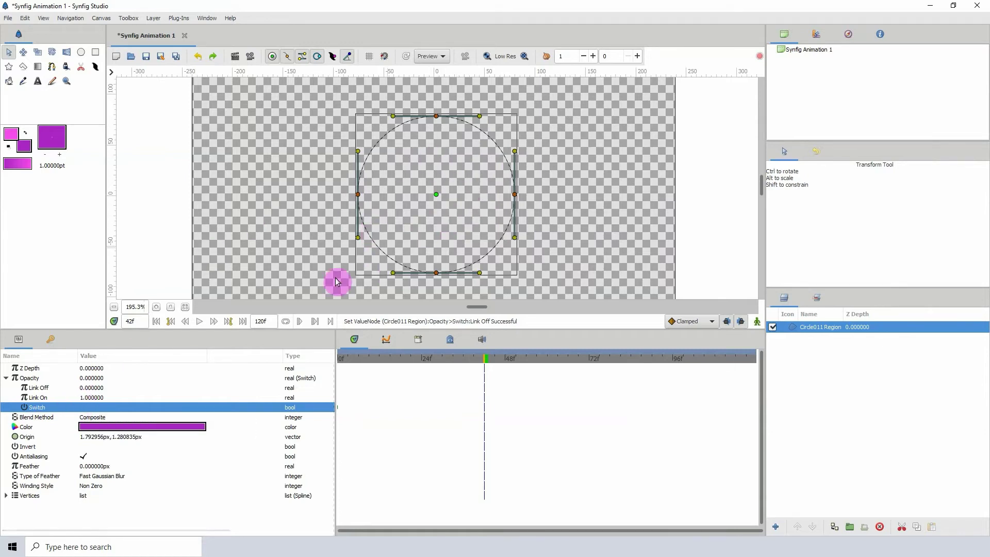
pyautogui.click(95, 407)
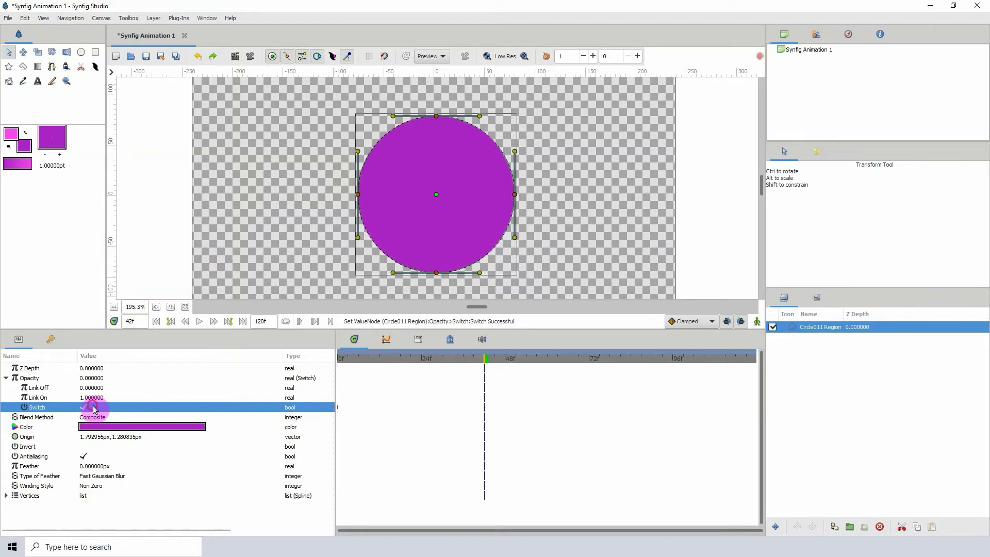
pyautogui.click(41, 398)
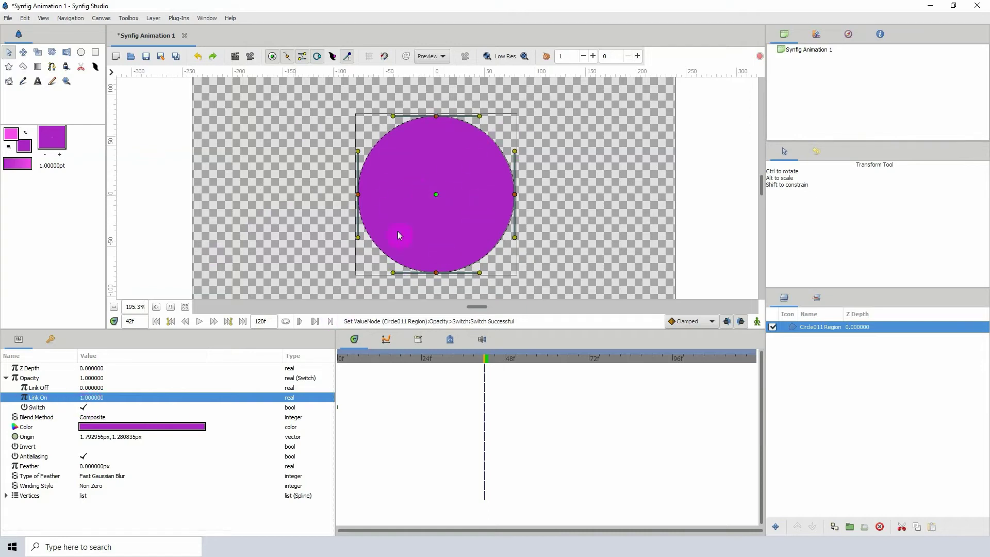
# Step: Toggle the Switch repeatedly to test the circle's visibility, ending with it on
pyautogui.click(84, 409)
pyautogui.click(83, 408)
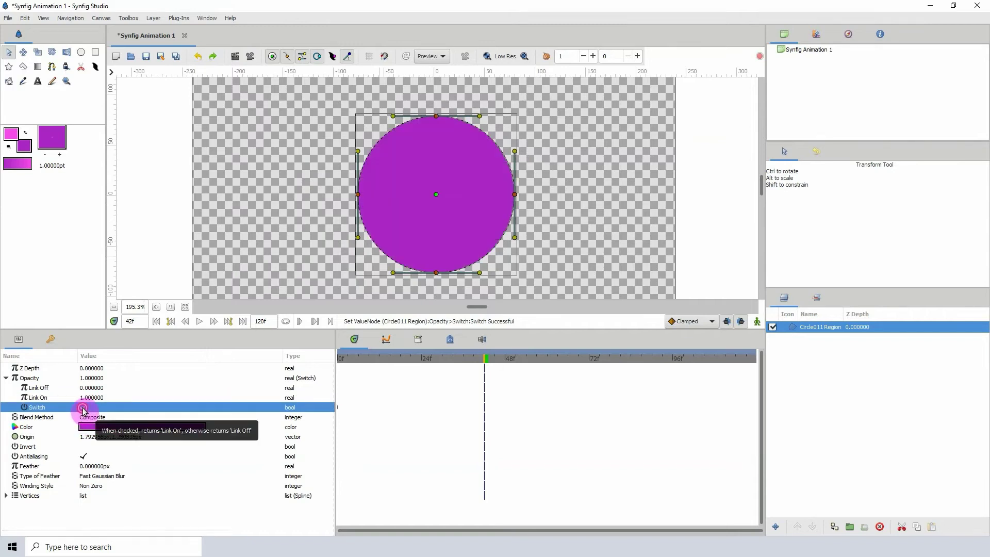
pyautogui.click(83, 408)
pyautogui.click(83, 408)
pyautogui.click(84, 409)
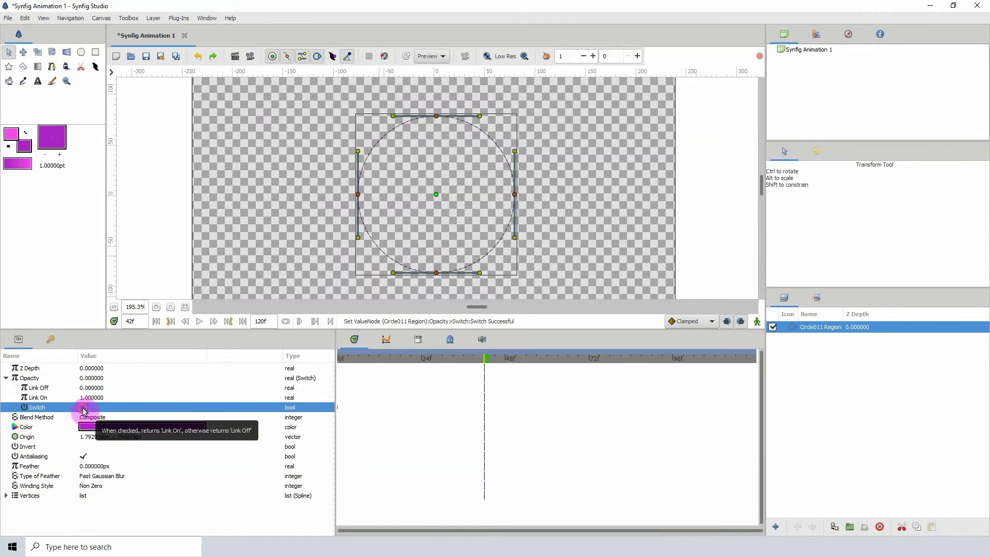
pyautogui.click(83, 408)
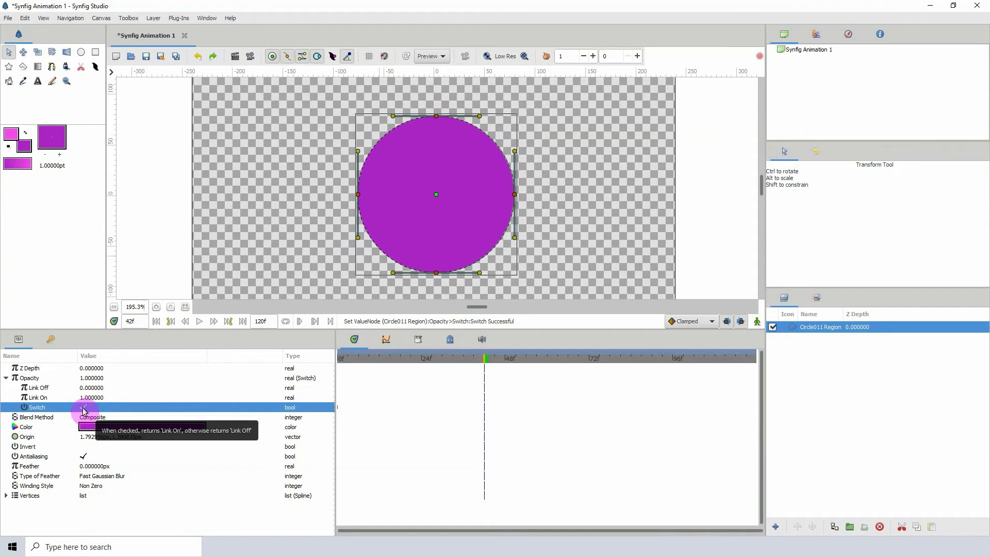
pyautogui.click(84, 409)
pyautogui.click(83, 408)
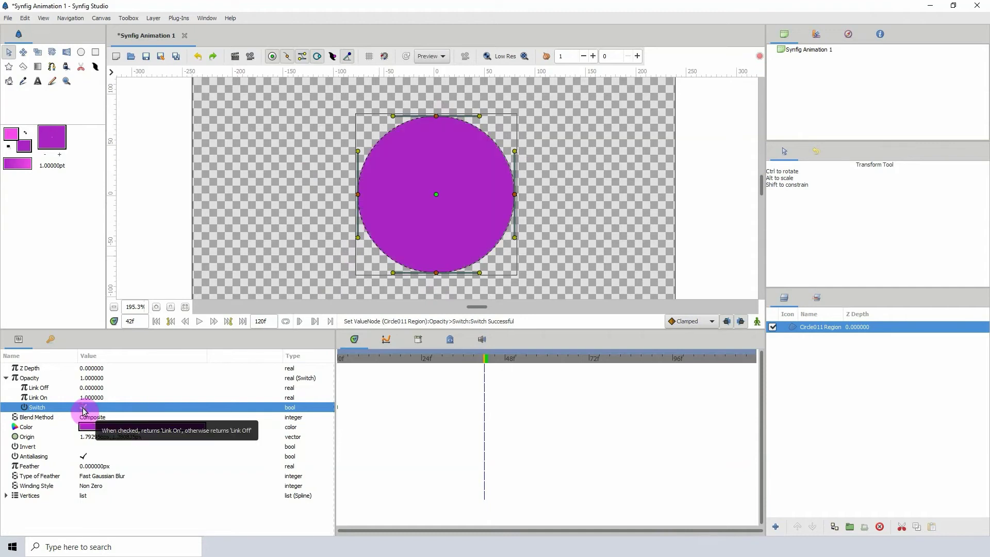
# Step: Set Link Off to 1 and Link On to 0
pyautogui.click(42, 390)
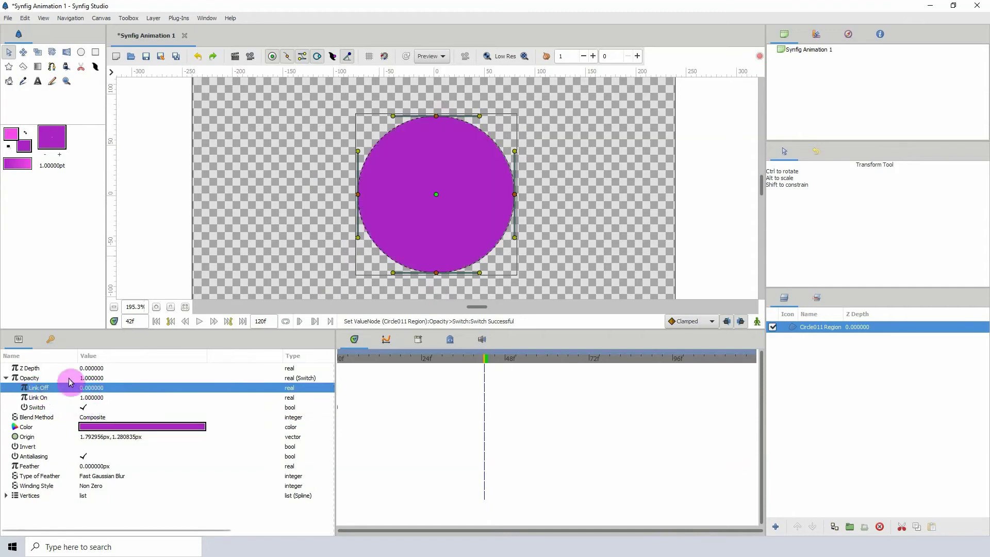
pyautogui.click(91, 391)
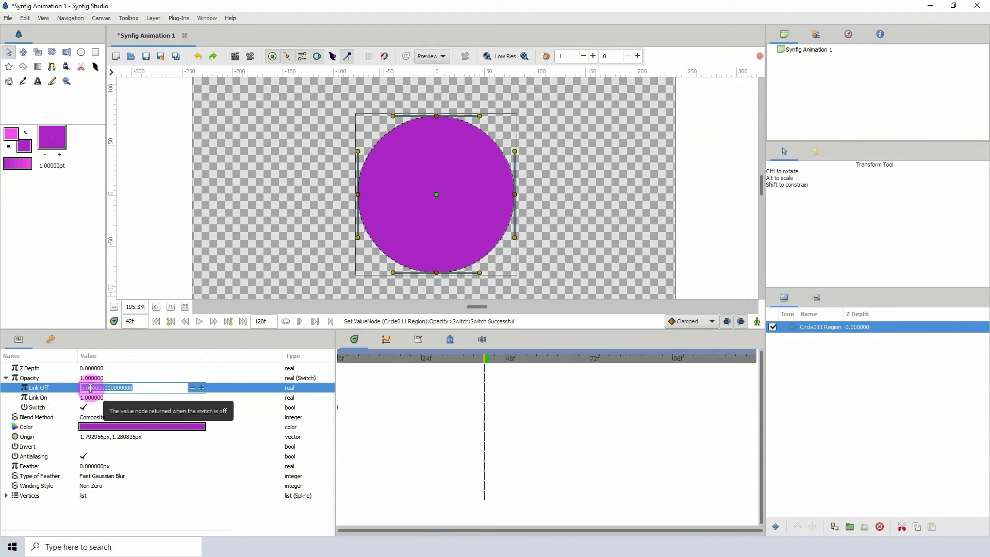
pyautogui.write('1')
pyautogui.press('Return')
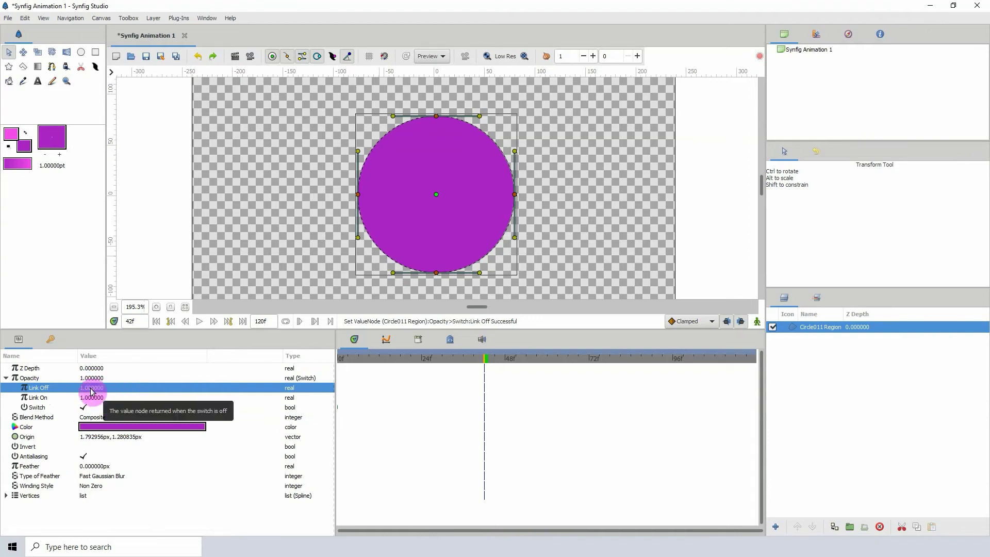
pyautogui.click(93, 400)
pyautogui.write('0')
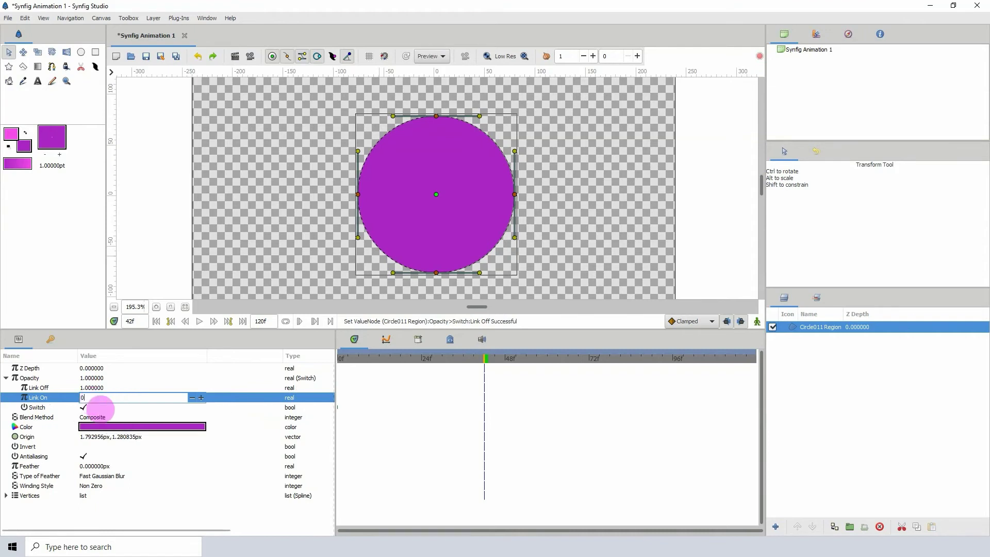
pyautogui.press('Return')
# Step: Uncheck the Switch so opacity resolves to 1 and the circle shows
pyautogui.click(92, 409)
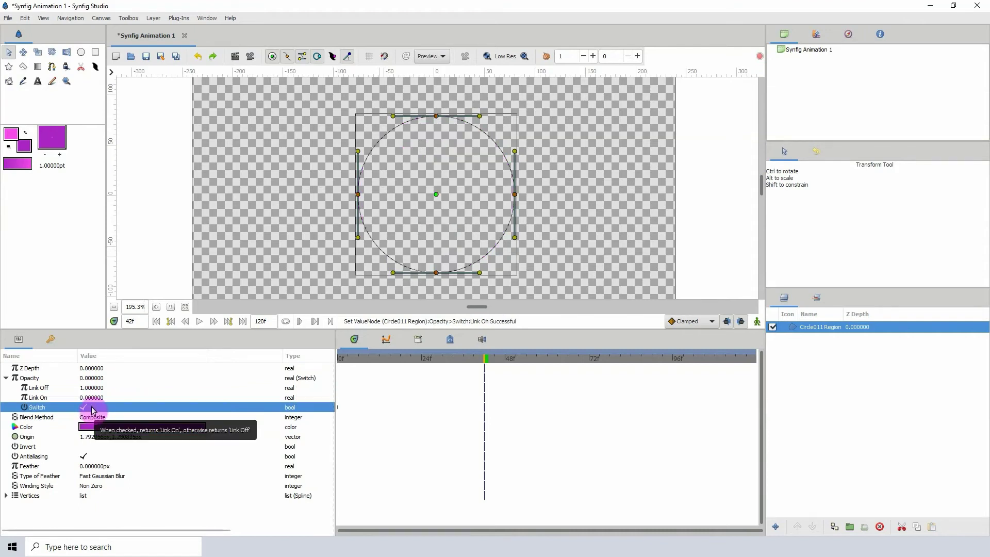
pyautogui.click(75, 390)
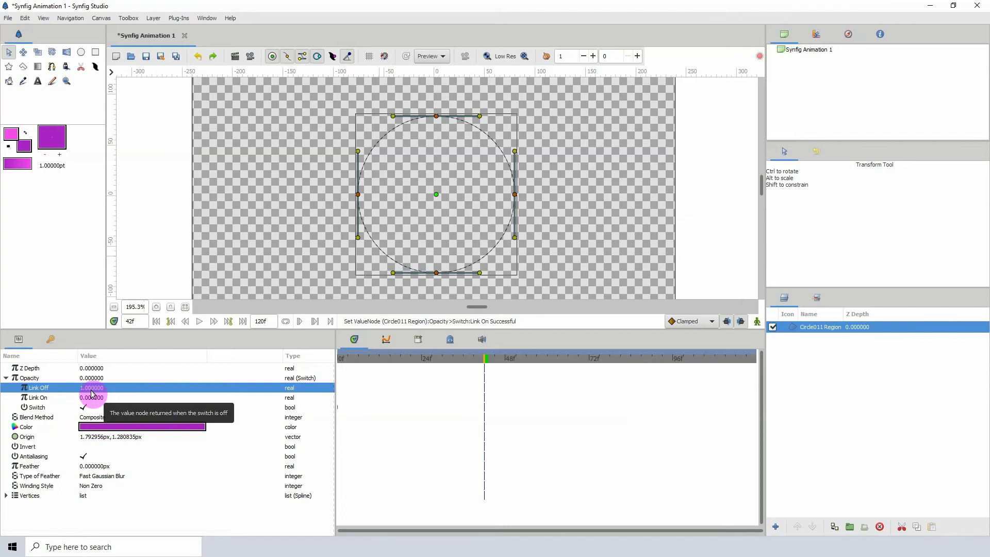
pyautogui.click(41, 397)
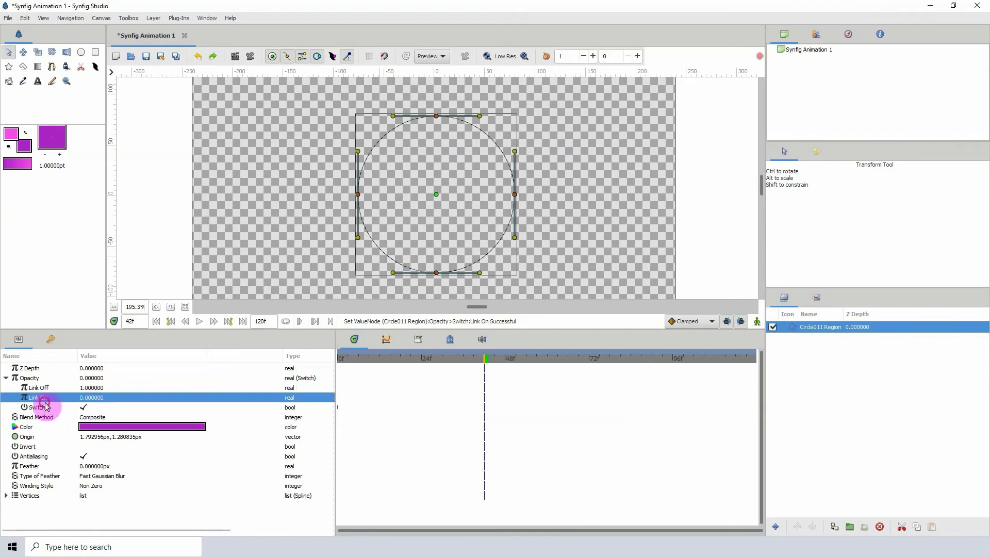
pyautogui.click(84, 409)
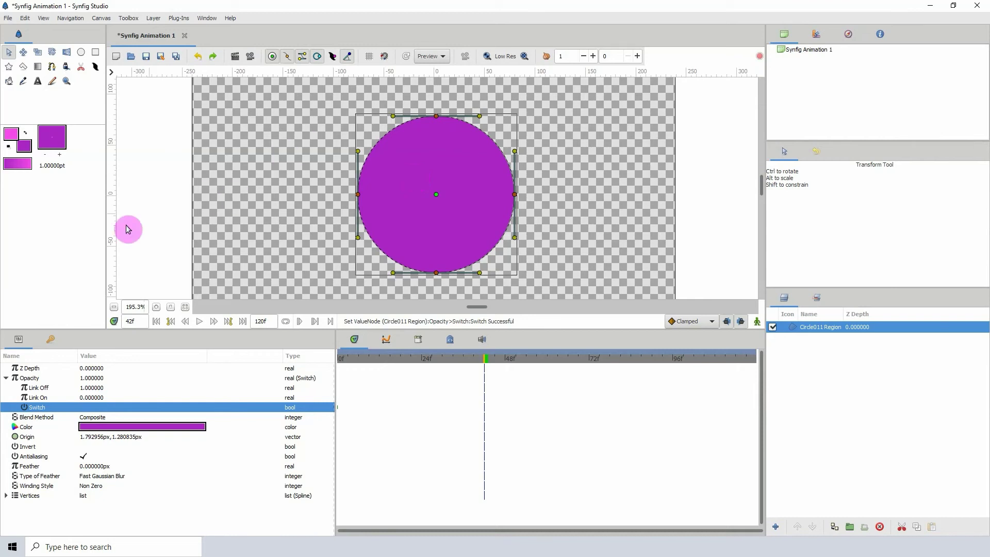
# Step: Set Link On back to 1 and Link Off to 0
pyautogui.click(93, 398)
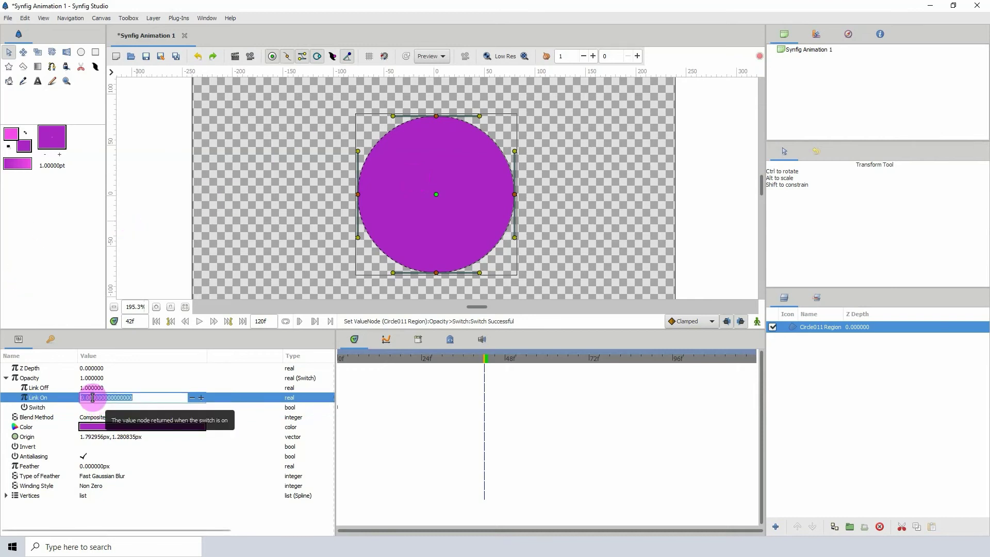
pyautogui.write('1')
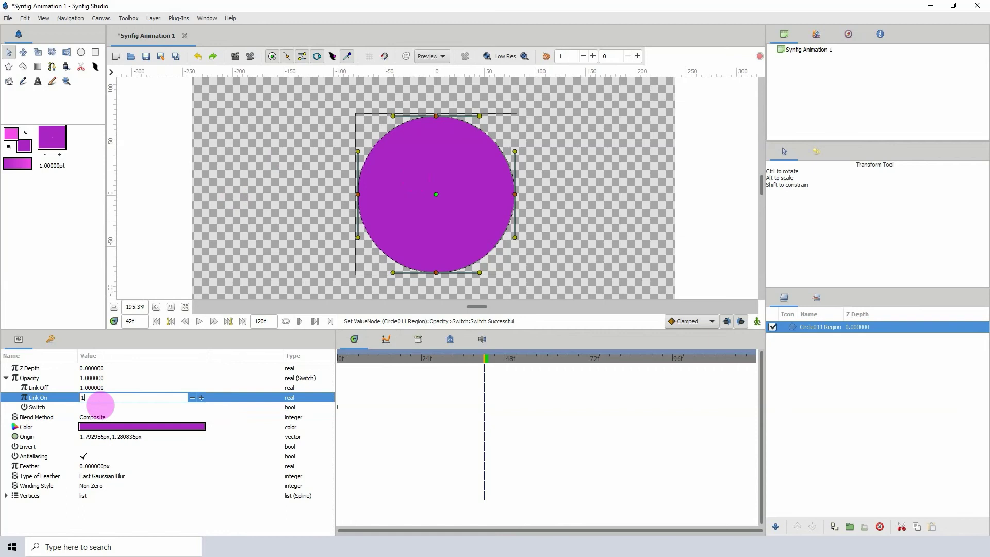
pyautogui.press('Return')
pyautogui.click(85, 388)
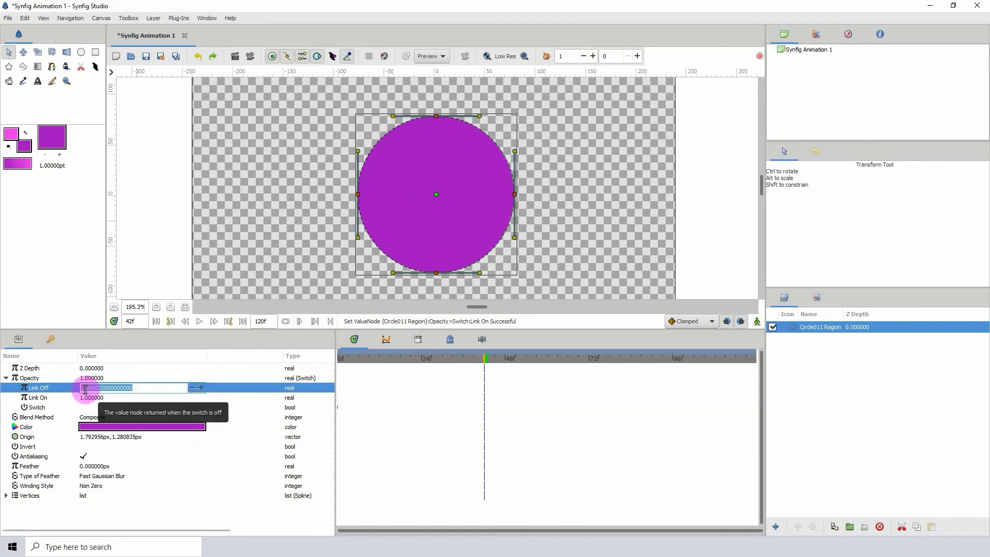
pyautogui.write('0')
pyautogui.press('Return')
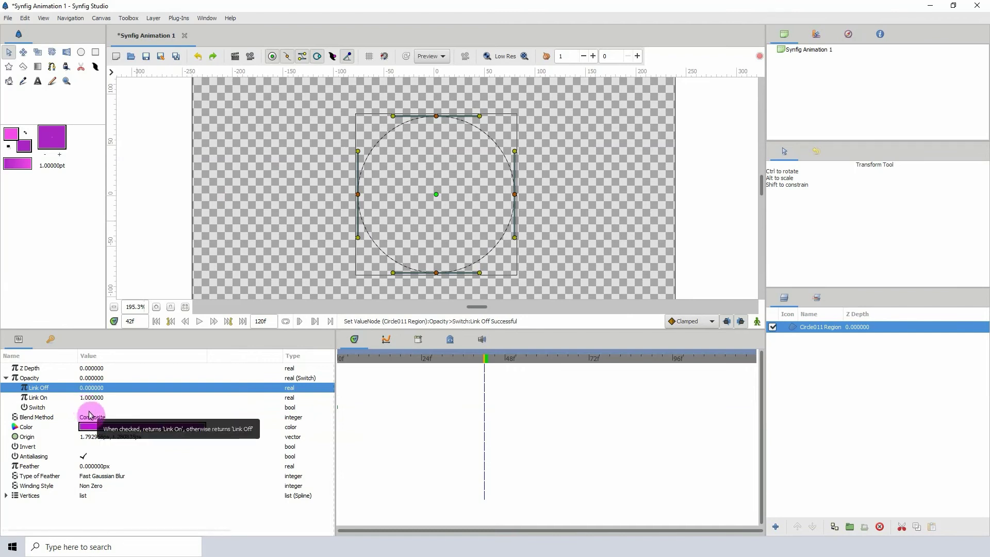
# Step: Test the opacity Switch by toggling it repeatedly, leaving it on with the circle visible
pyautogui.click(83, 408)
pyautogui.click(83, 407)
pyautogui.click(83, 408)
pyautogui.click(83, 407)
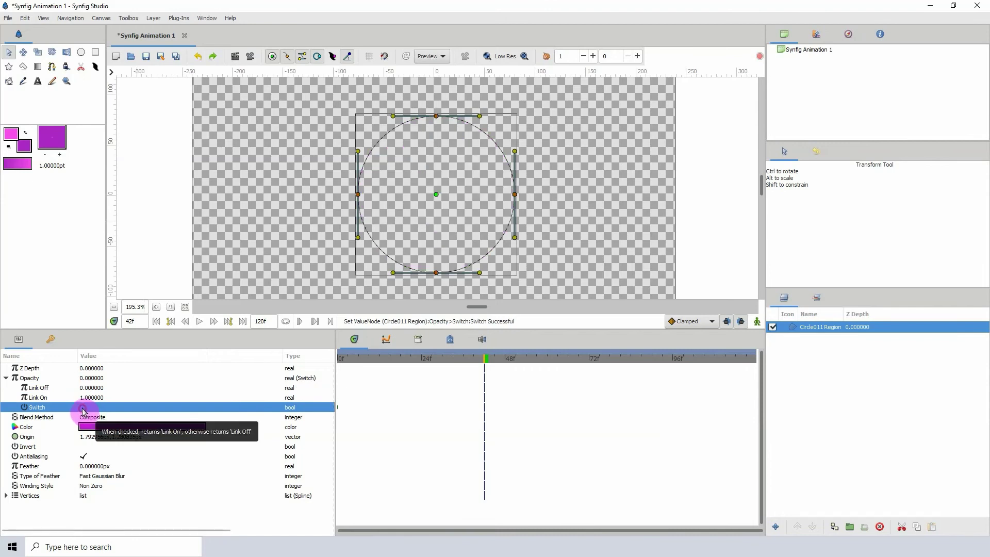
pyautogui.click(83, 407)
pyautogui.click(83, 407)
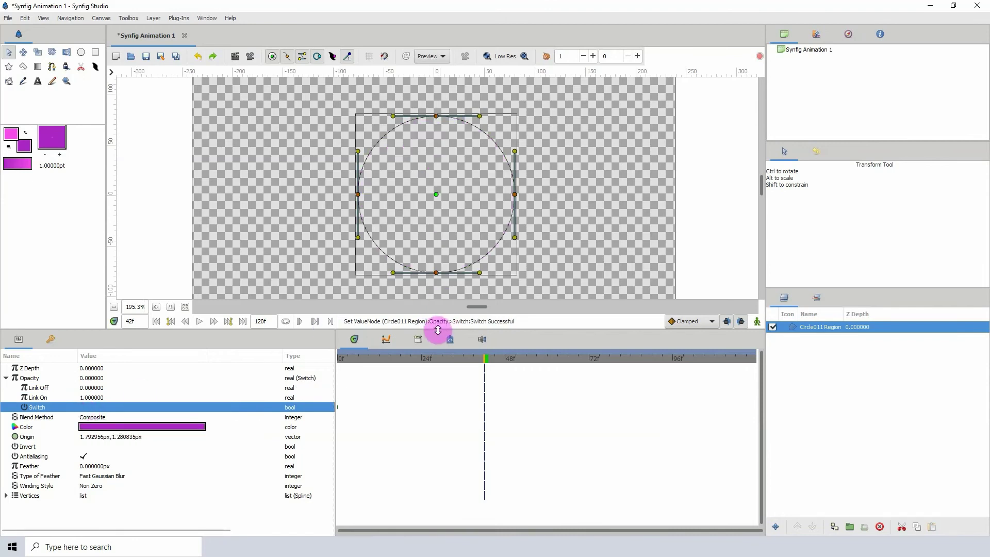
pyautogui.moveTo(437, 328); pyautogui.dragTo(433, 376)
pyautogui.click(84, 457)
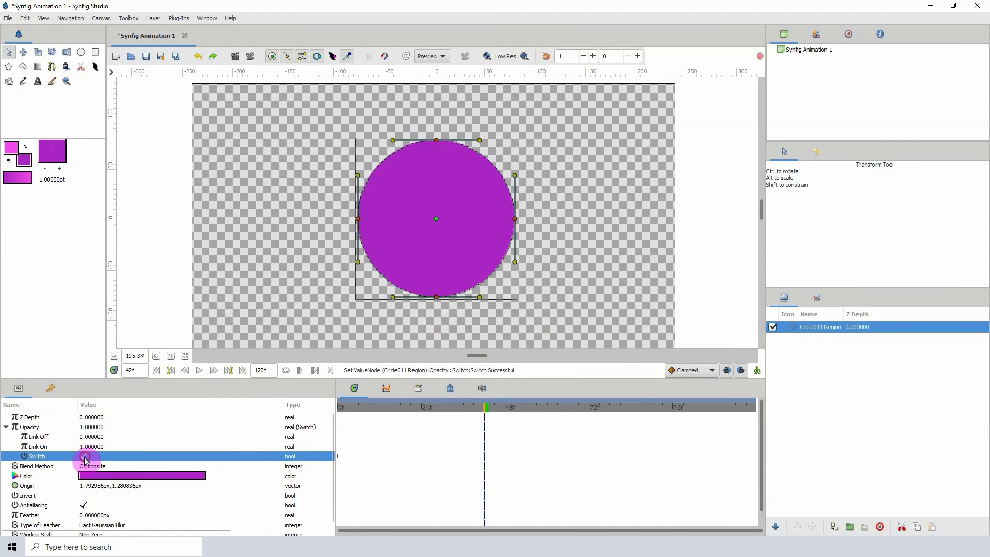
pyautogui.click(84, 457)
pyautogui.click(84, 457)
pyautogui.click(84, 457)
pyautogui.click(84, 456)
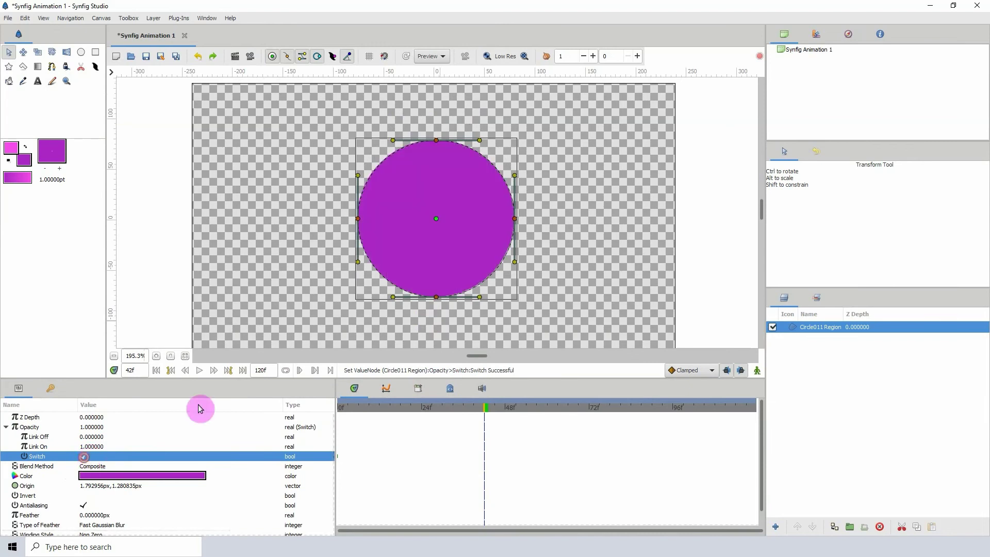
# Step: In animation mode, turn the Switch off at frame 10 to hide the circle
pyautogui.moveTo(384, 380); pyautogui.dragTo(541, 344)
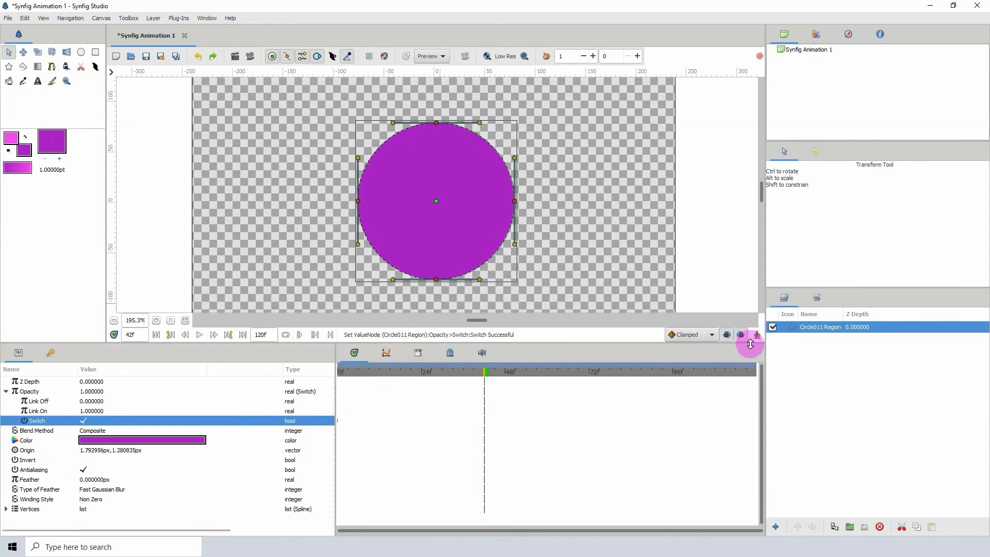
pyautogui.click(757, 335)
pyautogui.moveTo(382, 373); pyautogui.dragTo(373, 372)
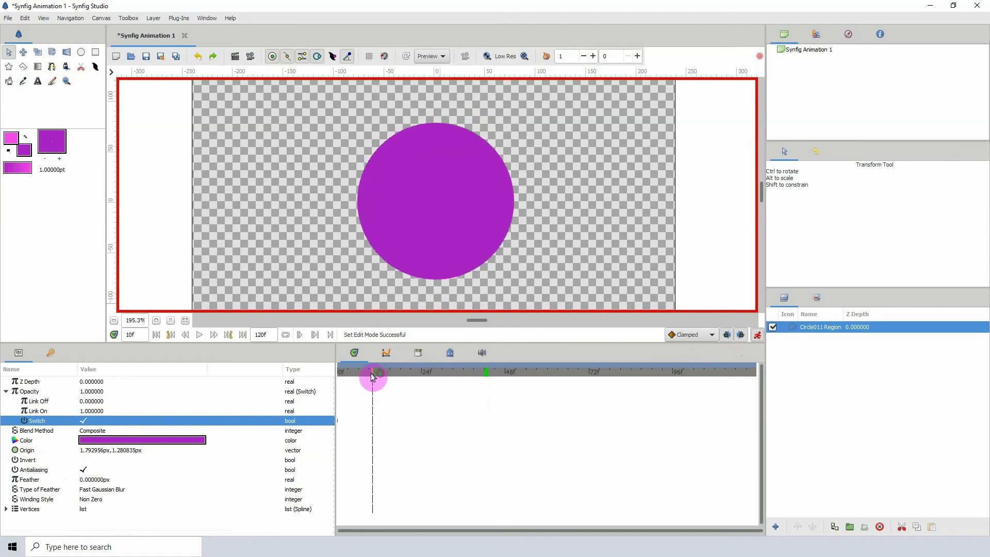
pyautogui.click(84, 423)
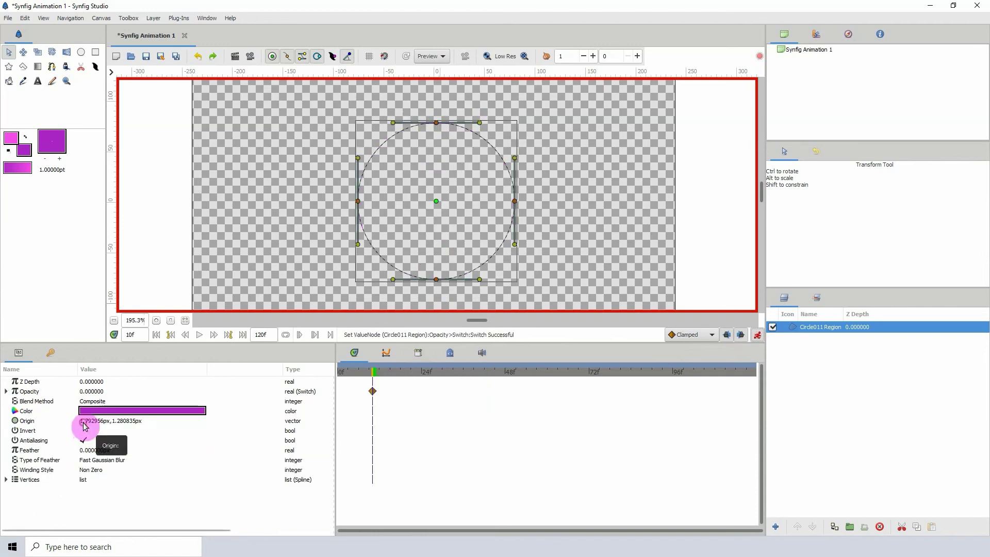
pyautogui.click(6, 392)
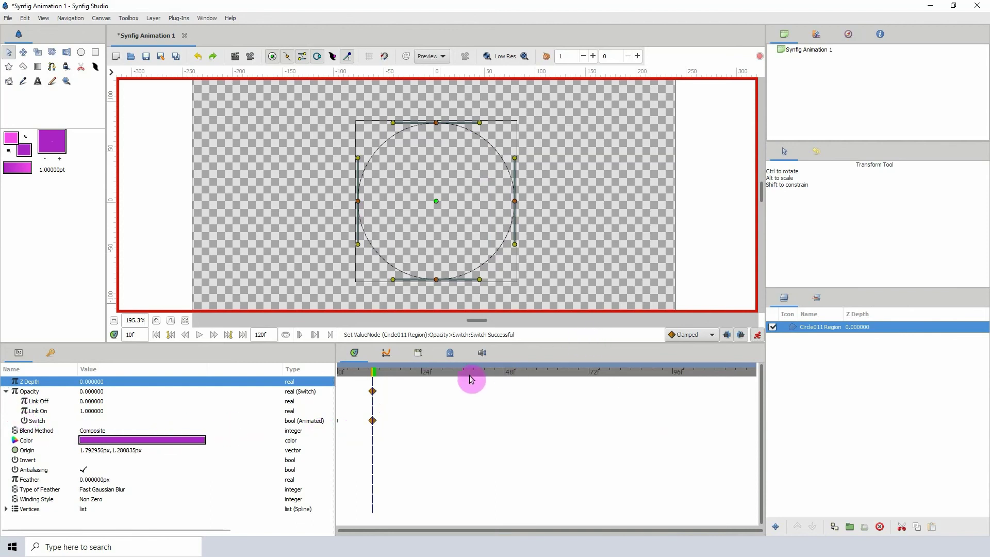
# Step: Turn the Switch on at frame 35, then check frame 10 again
pyautogui.moveTo(448, 373); pyautogui.dragTo(459, 372)
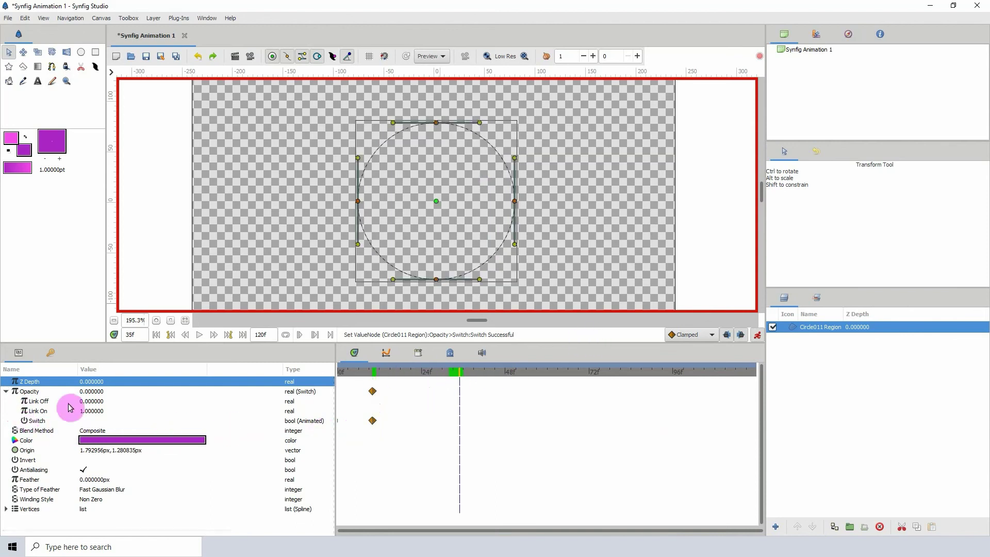
pyautogui.click(84, 421)
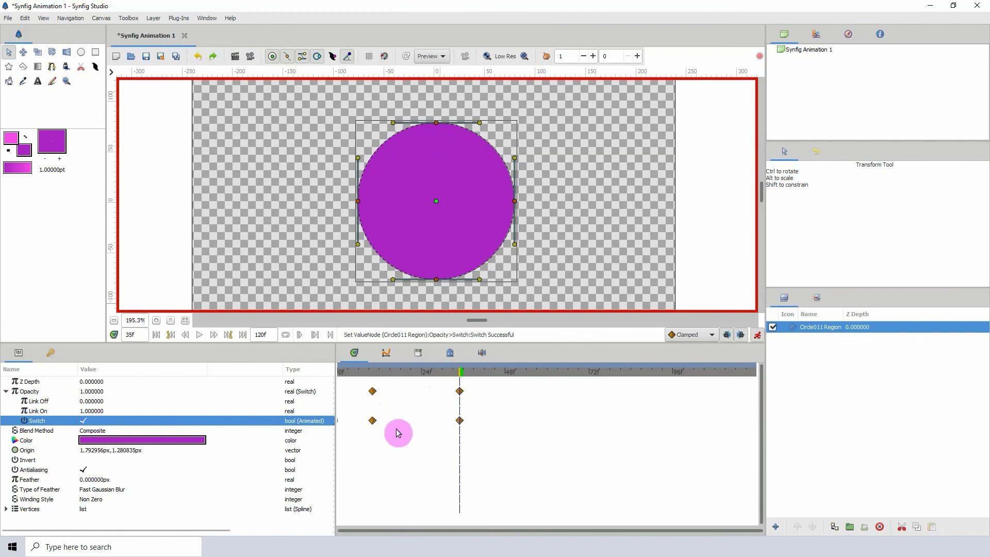
pyautogui.moveTo(461, 376); pyautogui.dragTo(366, 403)
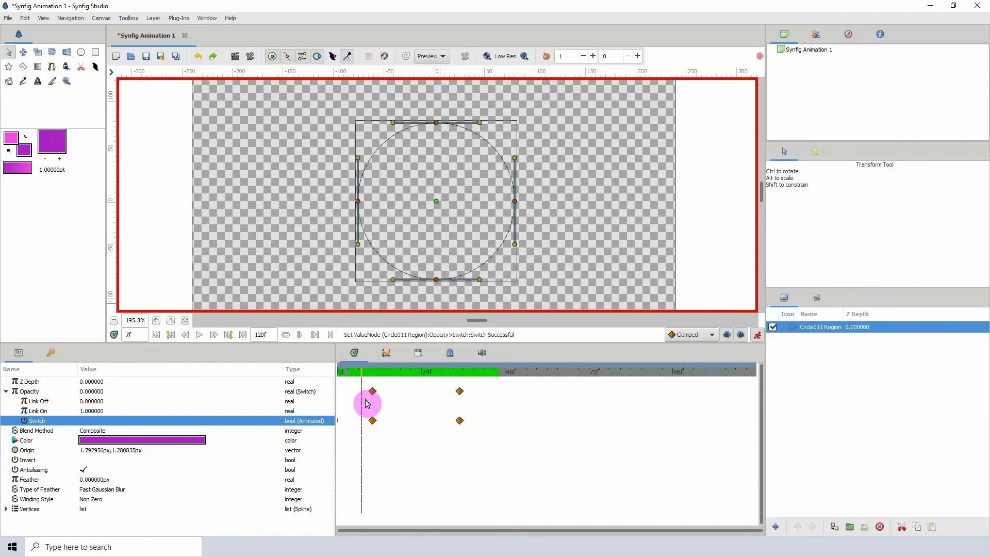